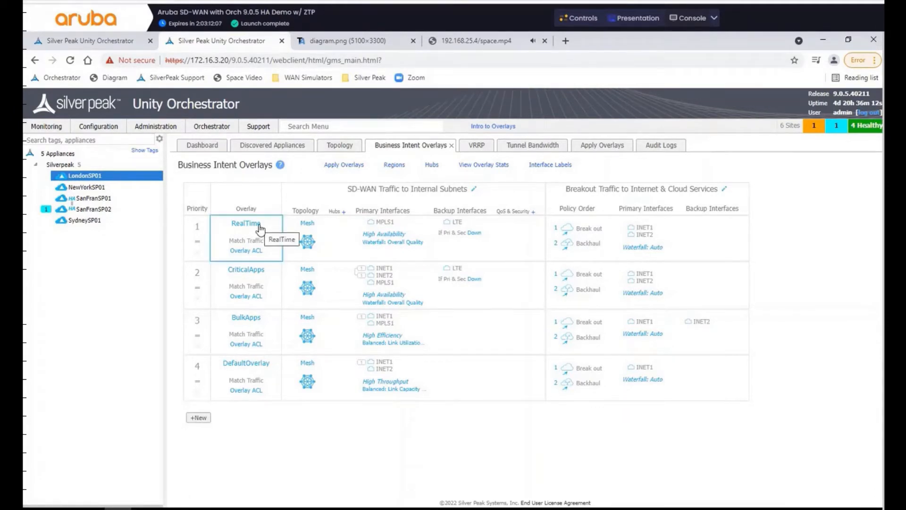
Open the RealTime overlay's configuration and review the match rules in its associated overlay ACL.
left_click(260, 229)
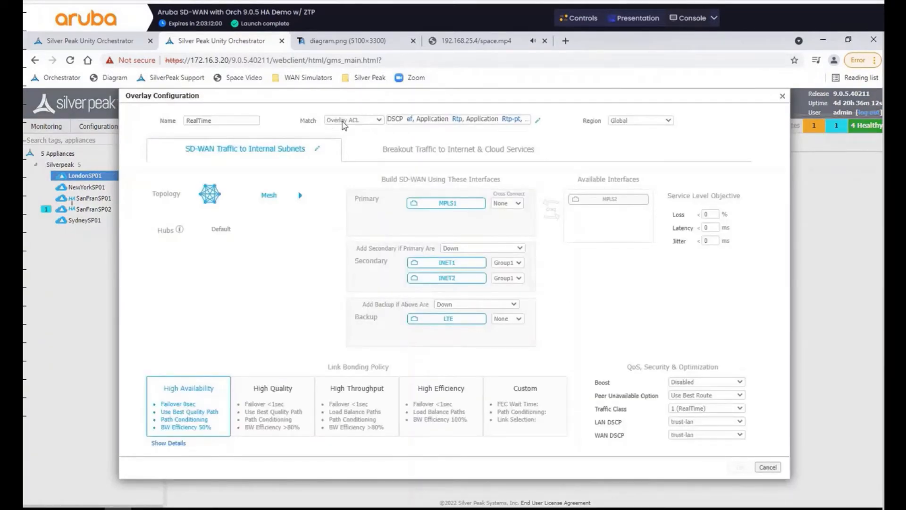
left_click(539, 121)
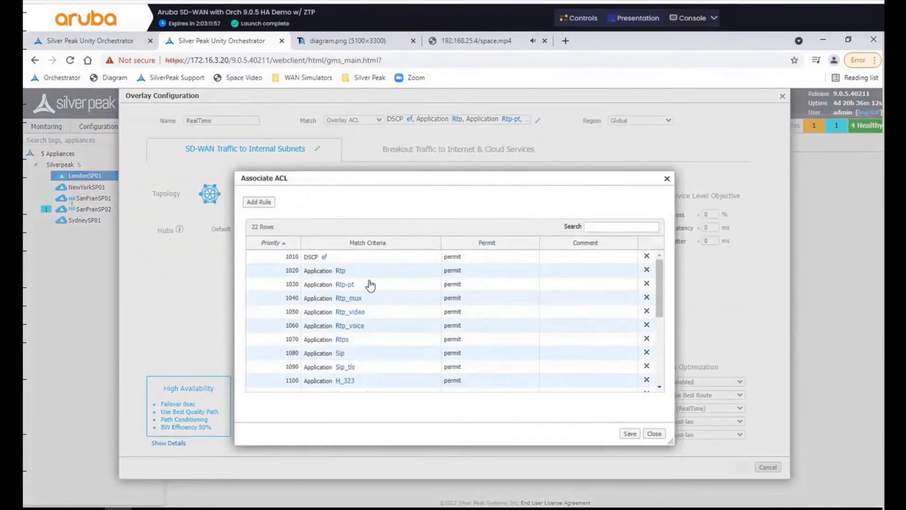
scroll(358, 297, "down", 3)
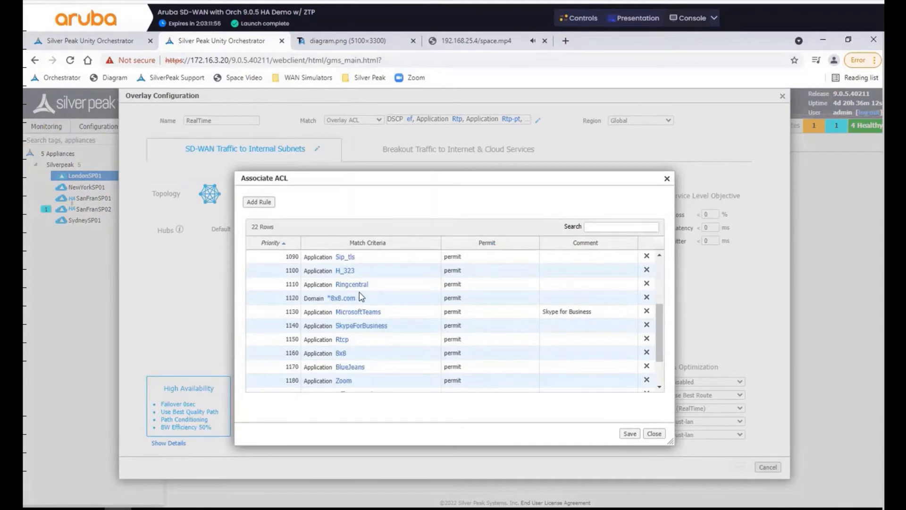
scroll(361, 297, "up", 3)
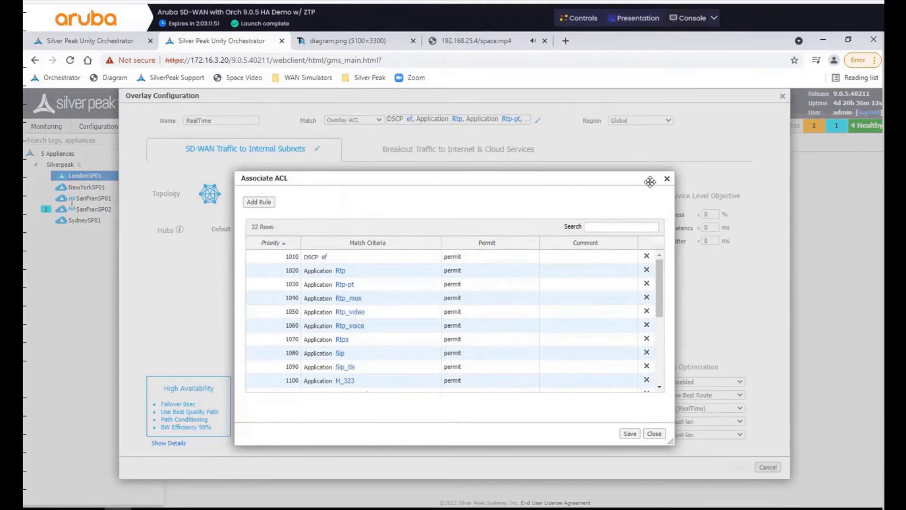
left_click(667, 179)
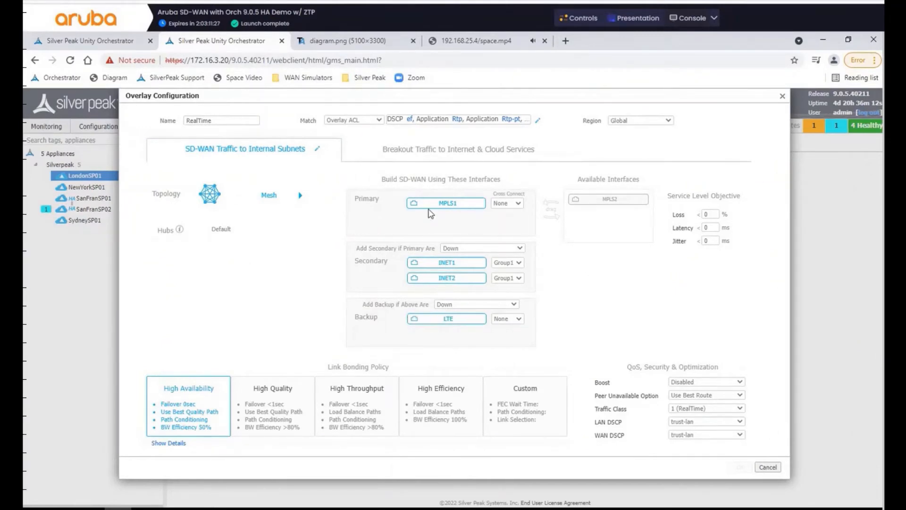
Check the space.mp4 video stream, and refresh the Tunnel Bandwidth report for LondonSP01.
left_click(78, 45)
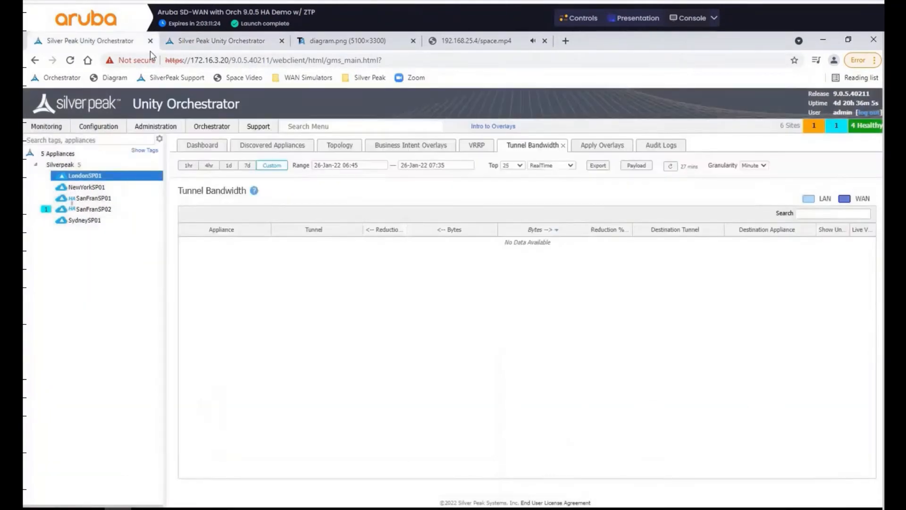
left_click(459, 42)
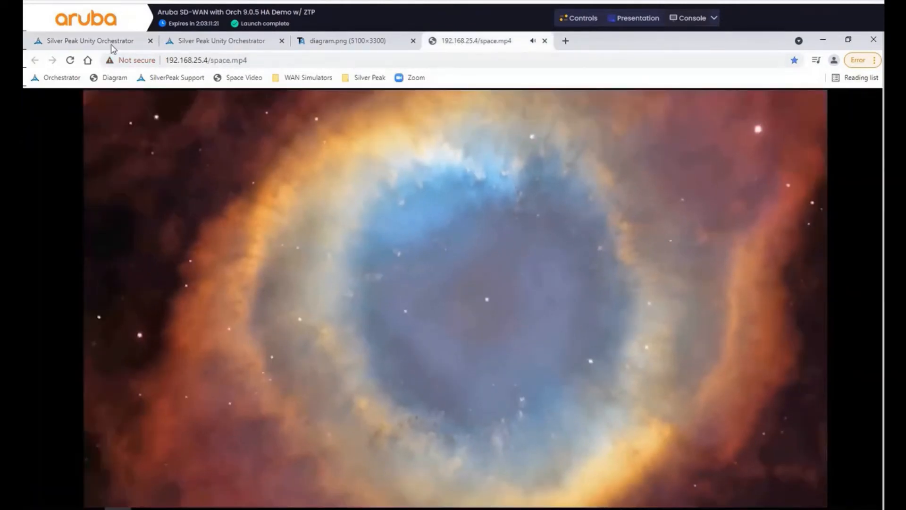
key("ctrl+1")
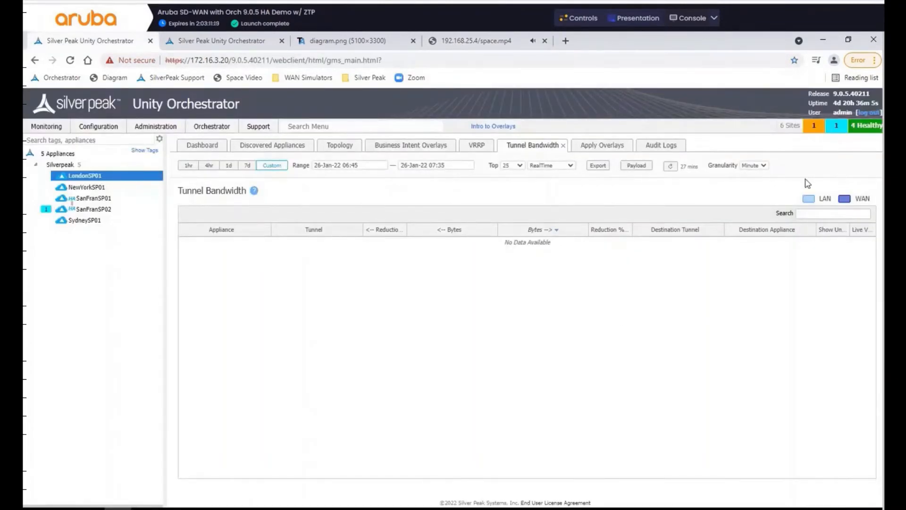
left_click(670, 167)
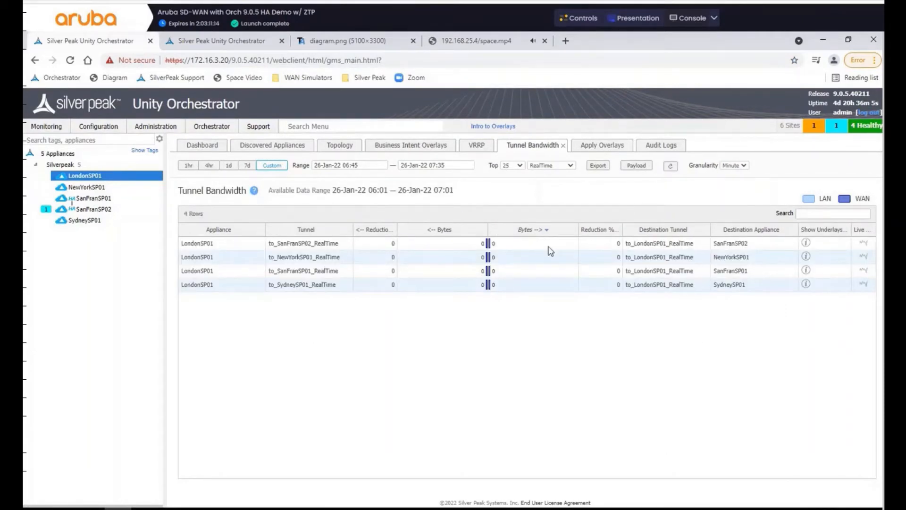
Inspect the underlay tunnels of to_SanFranSP01_RealTime and close their list.
left_click(317, 273)
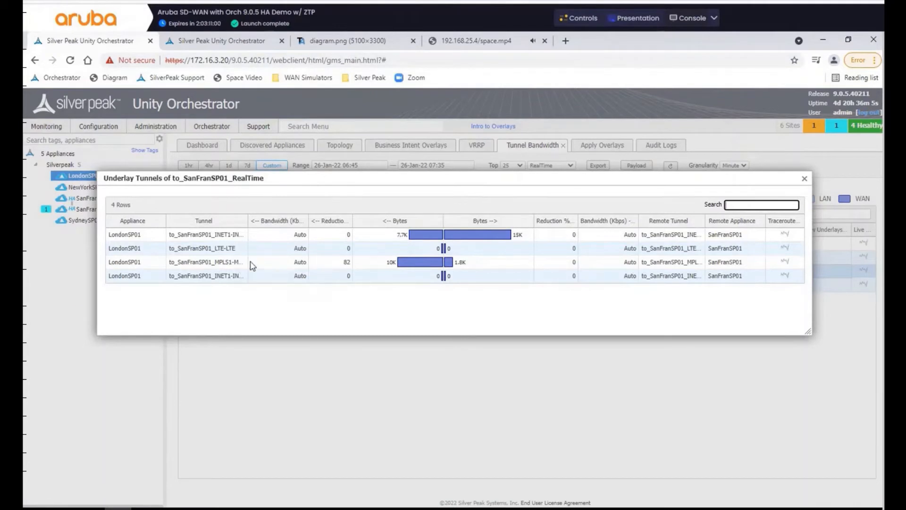
left_click(799, 182)
left_click(804, 179)
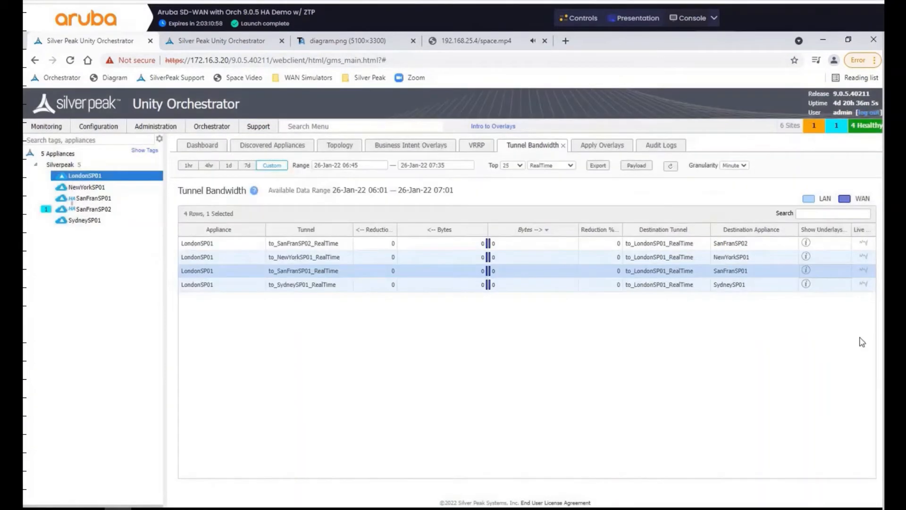
Open the live view of the to_SanFranSP01_RealTime tunnel, move it clear of the report controls, and refresh the report.
left_click(865, 273)
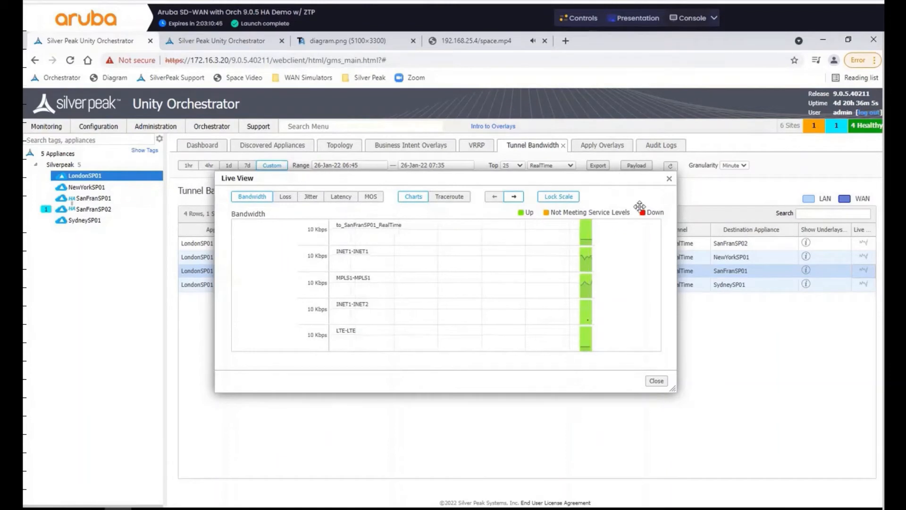
left_click_drag(617, 178, 661, 238)
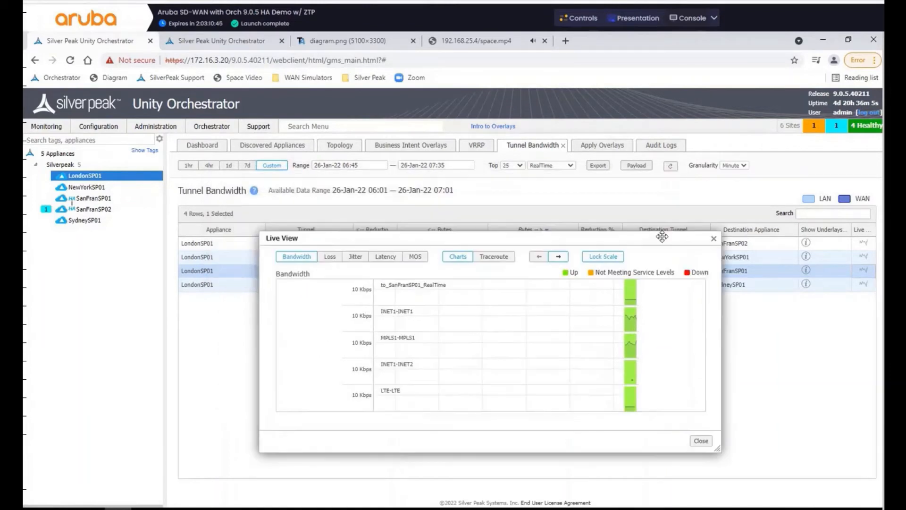
left_click(671, 166)
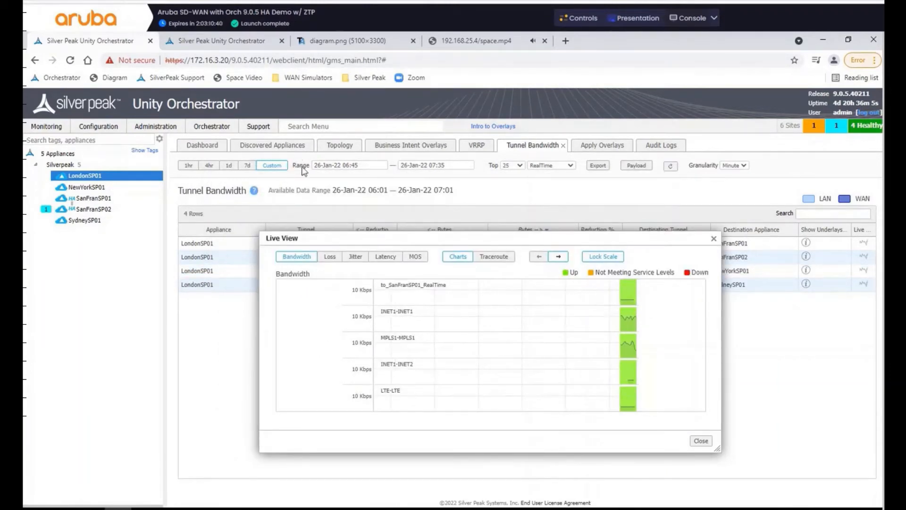
Set the start of the bandwidth report's range to the current time, 26-Jan-22 07:13, close the live view, and refresh the report.
left_click(321, 165)
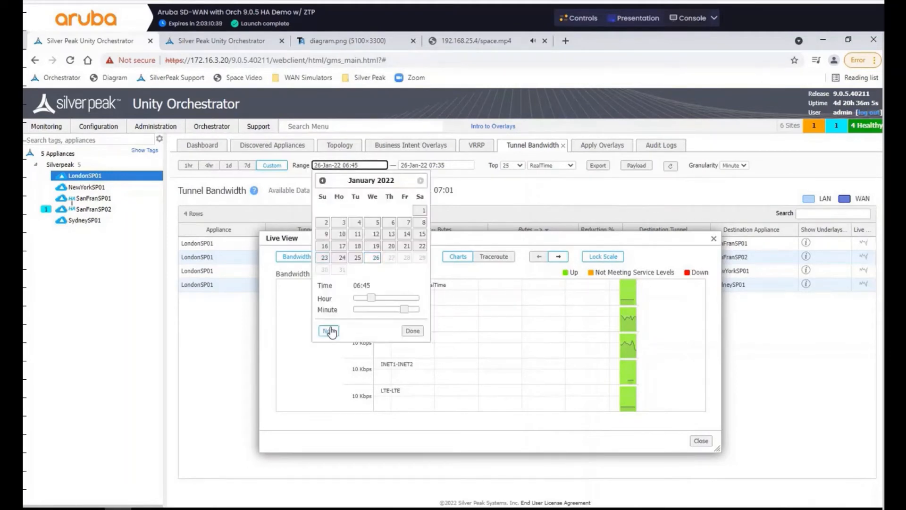
left_click(330, 332)
left_click(412, 331)
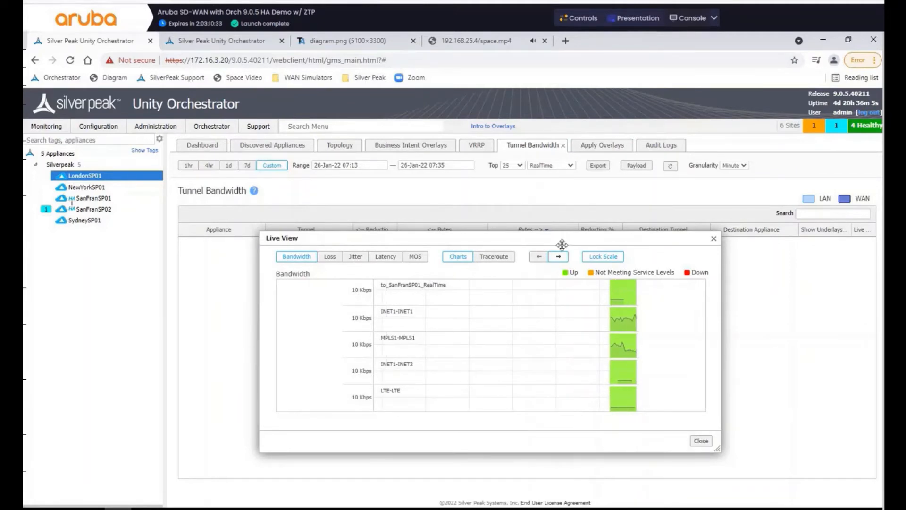
left_click_drag(571, 238, 581, 222)
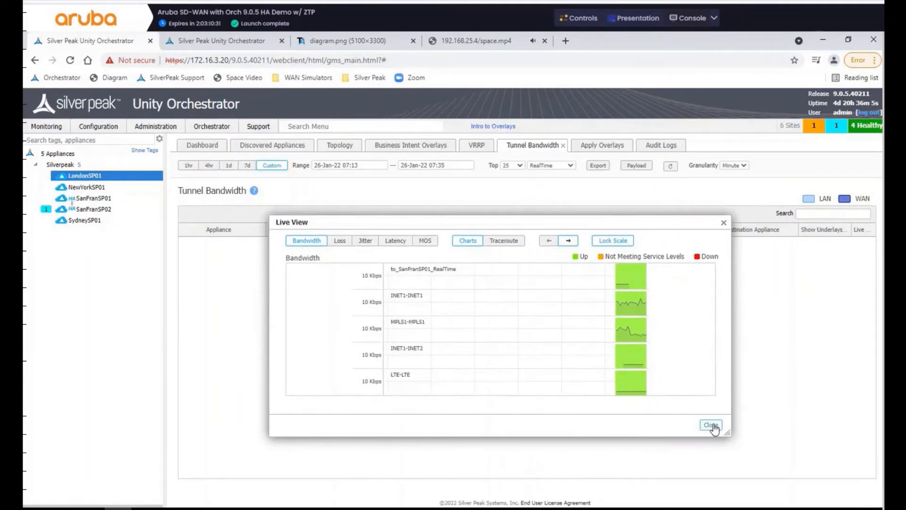
left_click(711, 425)
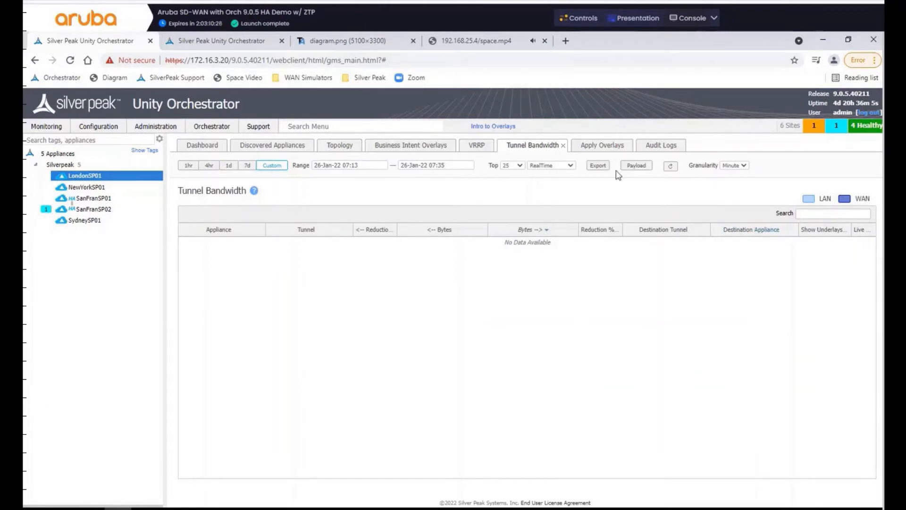
left_click(671, 166)
Check the playback of the space.mp4 stream twice and refresh the Tunnel Bandwidth report again.
left_click(481, 46)
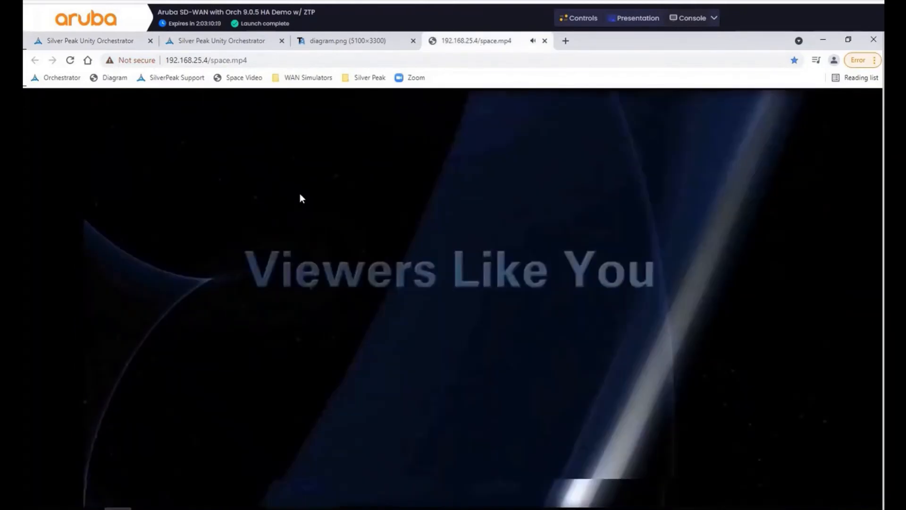
left_click(81, 42)
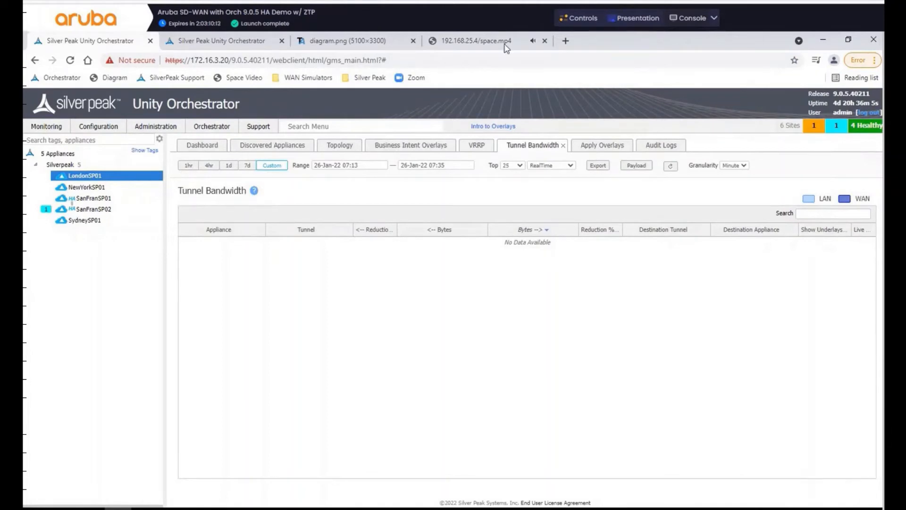
left_click(477, 41)
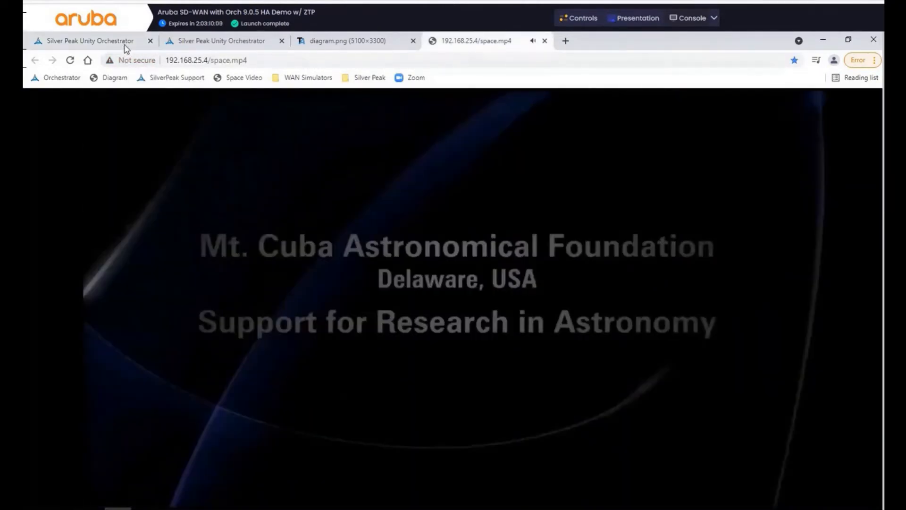
left_click(125, 44)
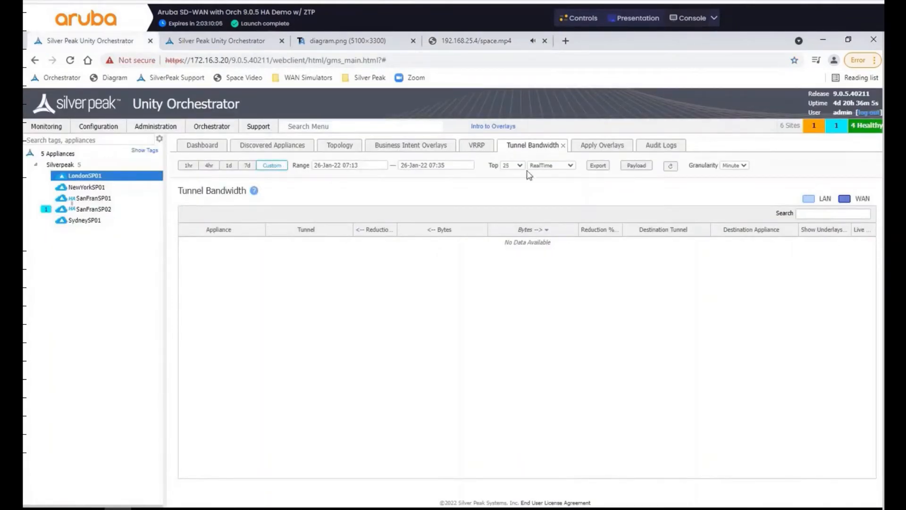
left_click(670, 167)
Reselect the LondonSP01 appliance and set the bandwidth report to show All Overlays.
left_click(101, 187)
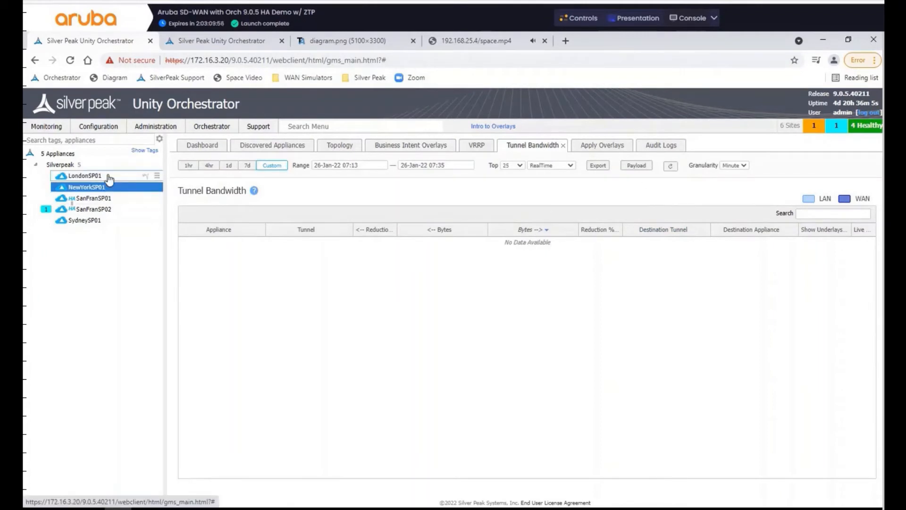
left_click(109, 177)
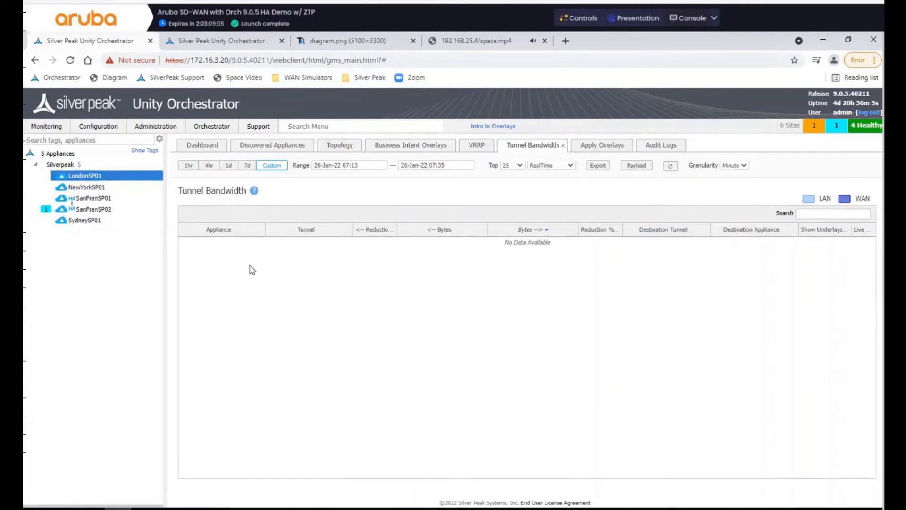
left_click(560, 166)
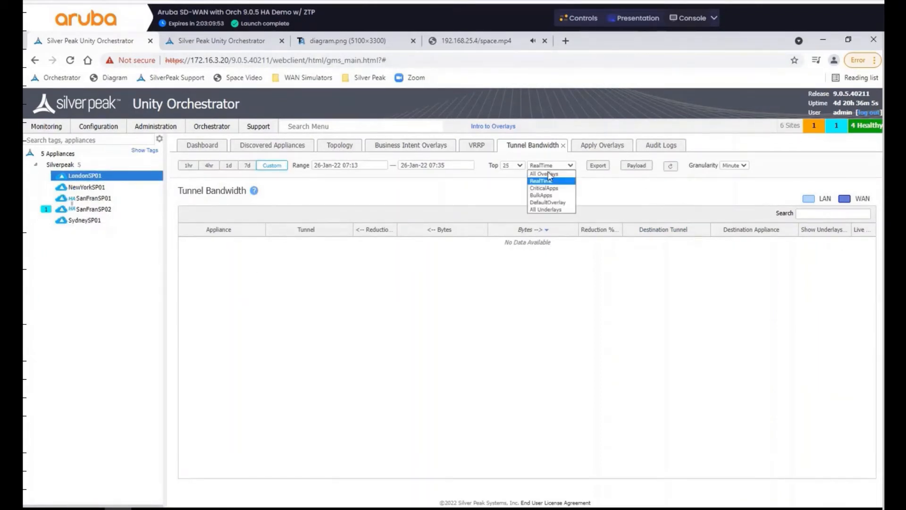
left_click(547, 179)
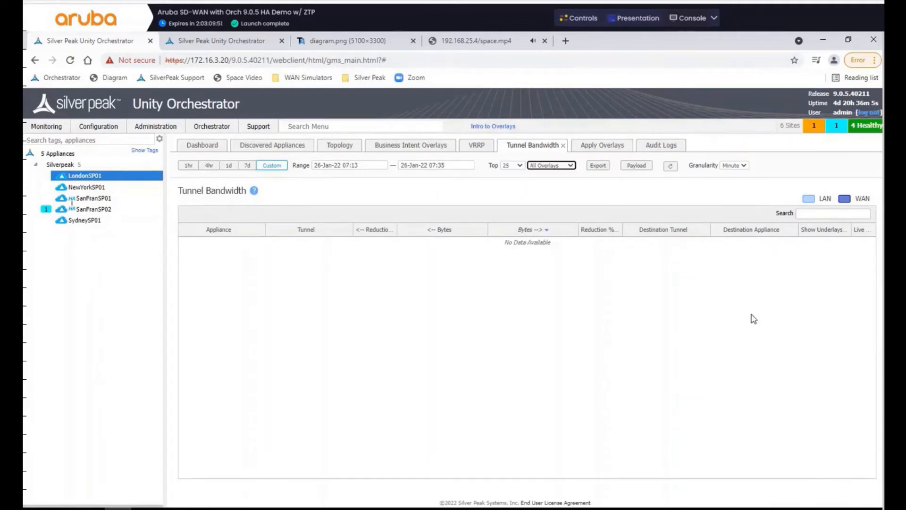
Set the start of the bandwidth report's range to 26-Jan-22 06:13.
left_click(373, 166)
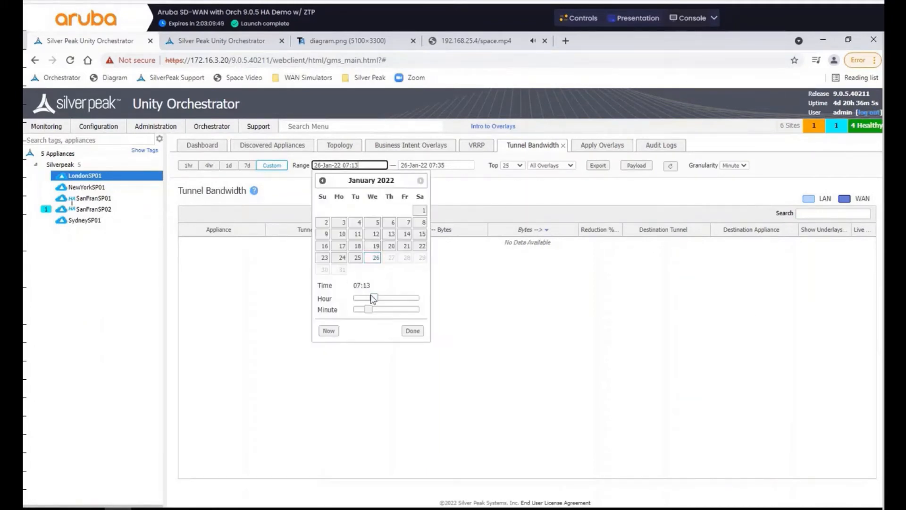
mouse_move(374, 298)
left_mouse_down()
mouse_move(364, 300)
mouse_move(374, 304)
left_mouse_up()
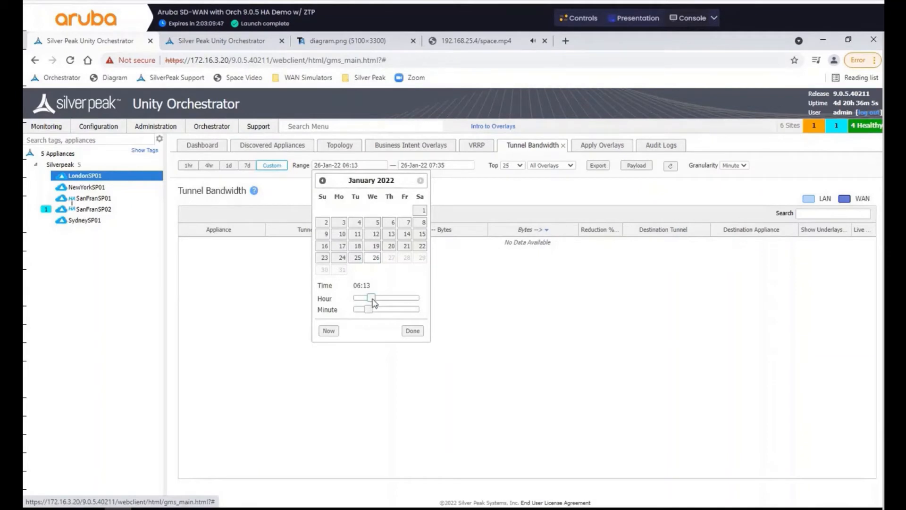
left_click(413, 331)
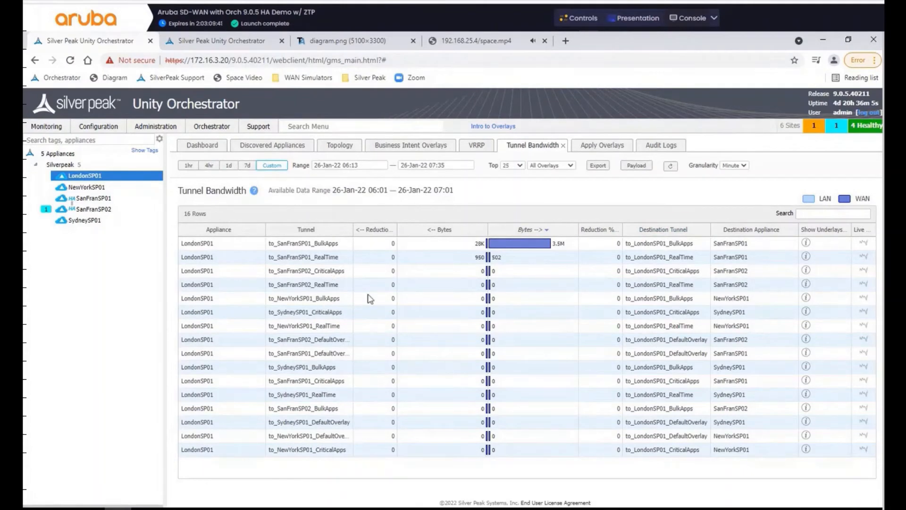
Filter the bandwidth report to the RealTime overlay and open the live view of the to_SanFranSP01_RealTime tunnel.
left_click(555, 166)
left_click(547, 185)
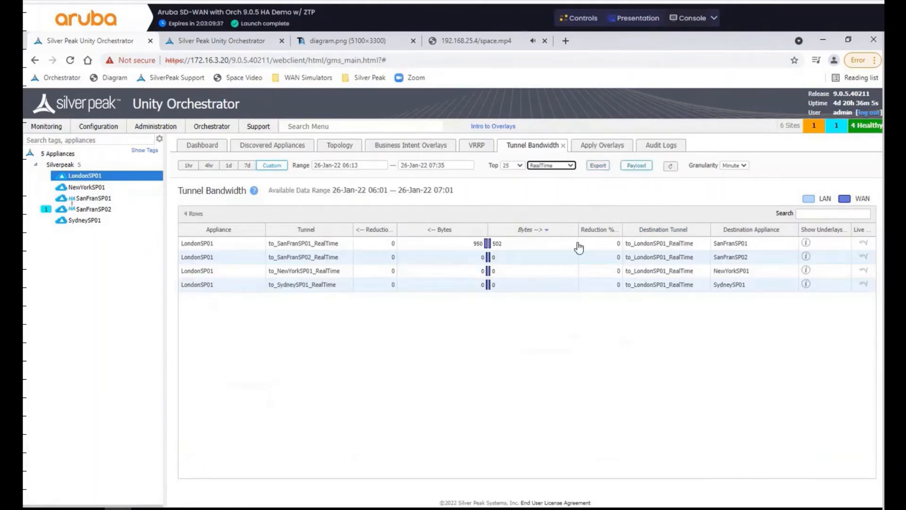
left_click(344, 247)
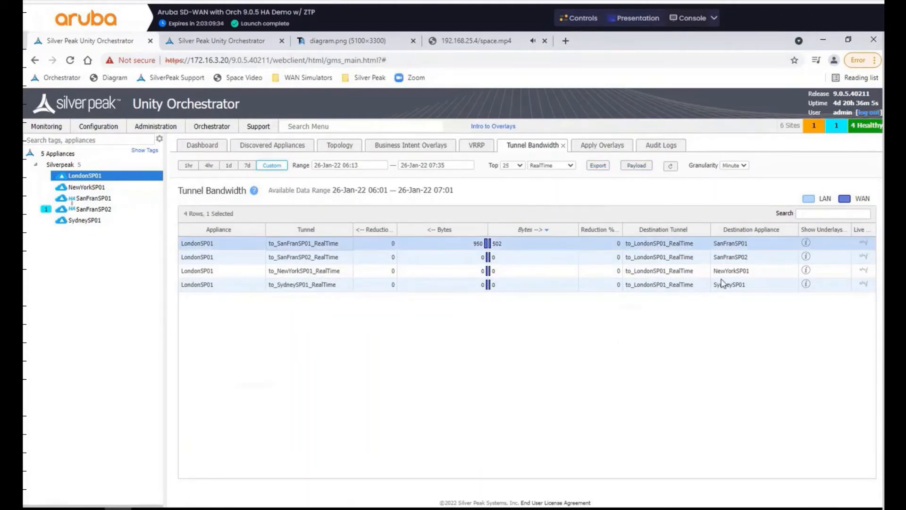
left_click(865, 244)
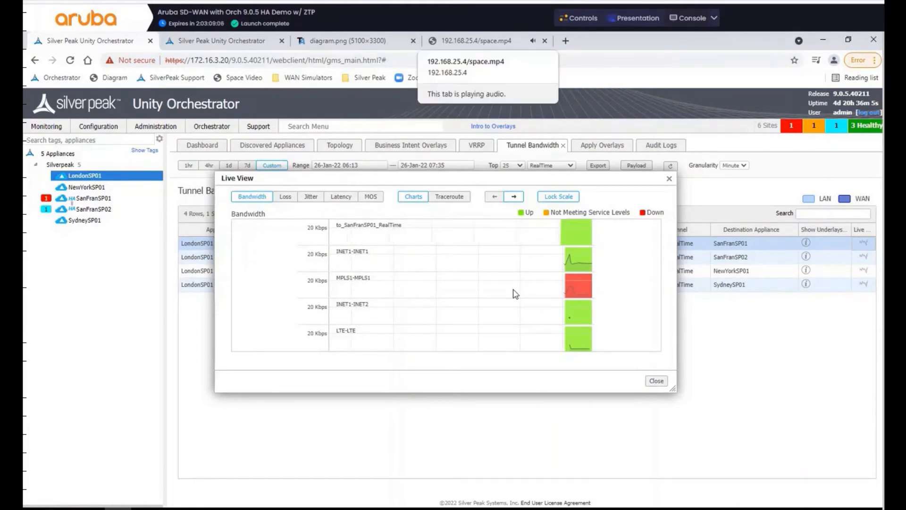
Examine the live MPLS1-MPLS1 bandwidth, check the space.mp4 stream, and return to the RealTime overlay configuration.
mouse_move(377, 283)
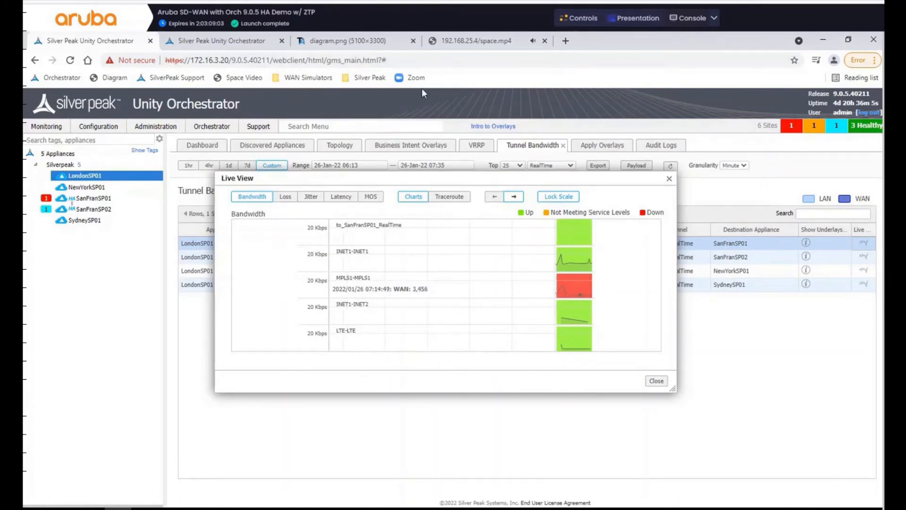
left_click(478, 42)
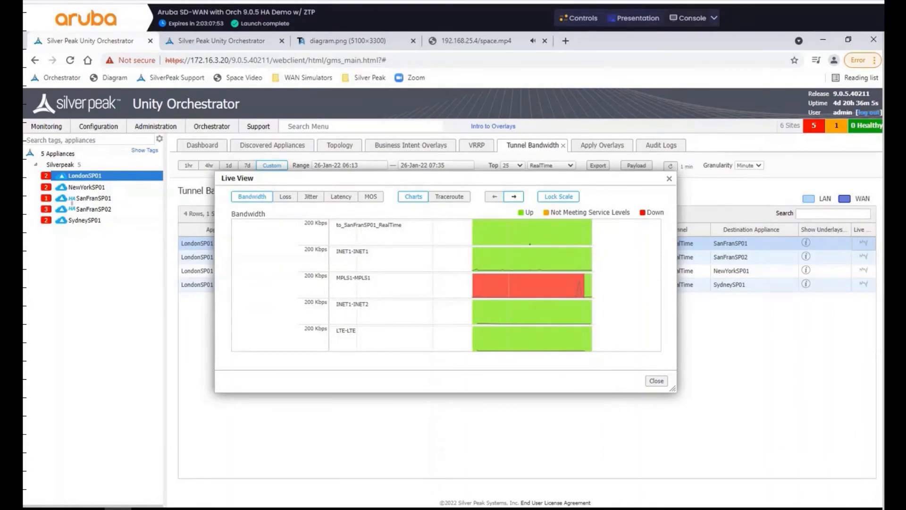
left_click(245, 45)
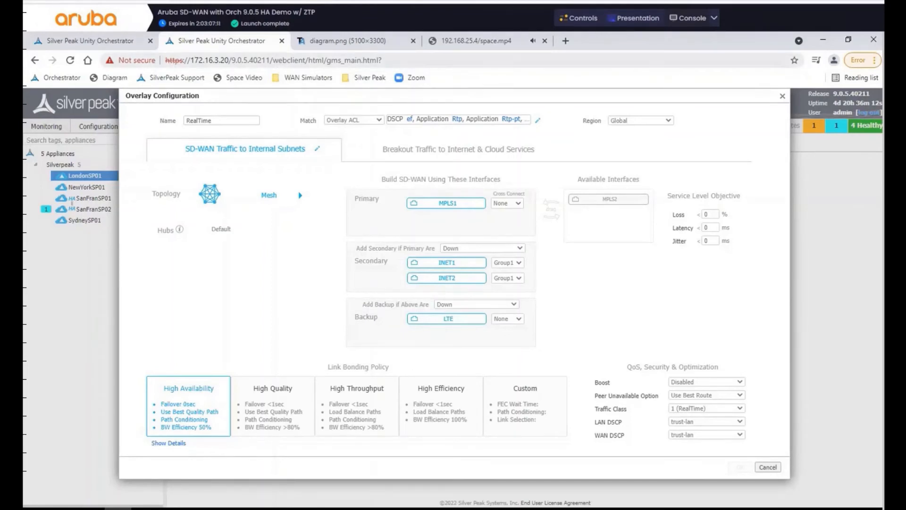
Examine the live bandwidth of the to_SanFranSP01_RealTime tunnel, check the space.mp4 stream, and close the live view.
left_click(91, 42)
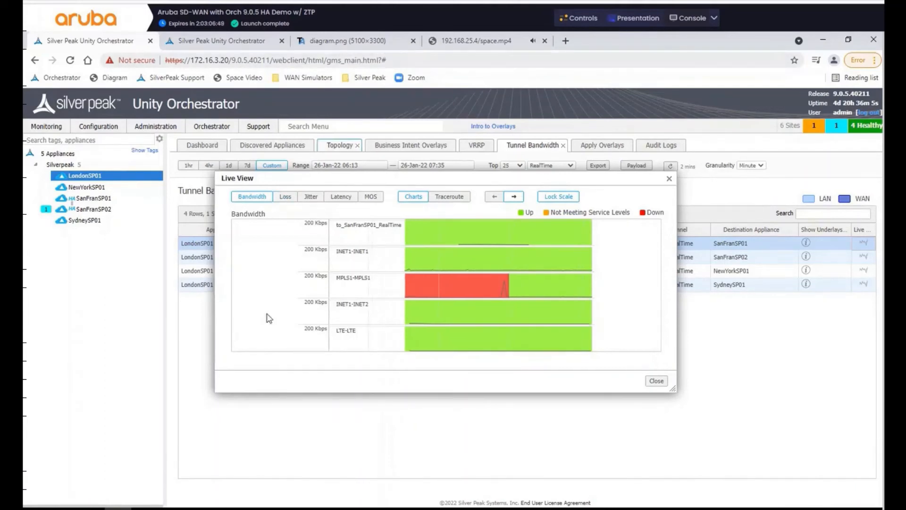
mouse_move(313, 272)
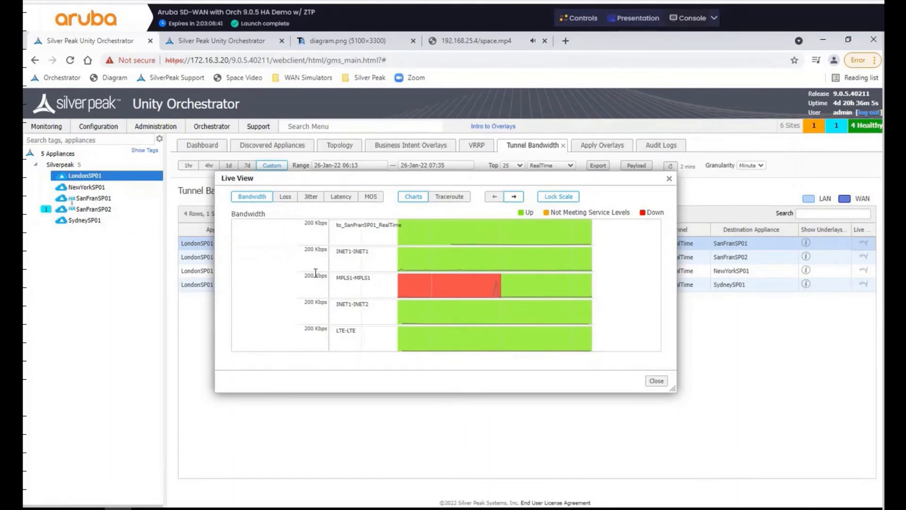
left_click(470, 46)
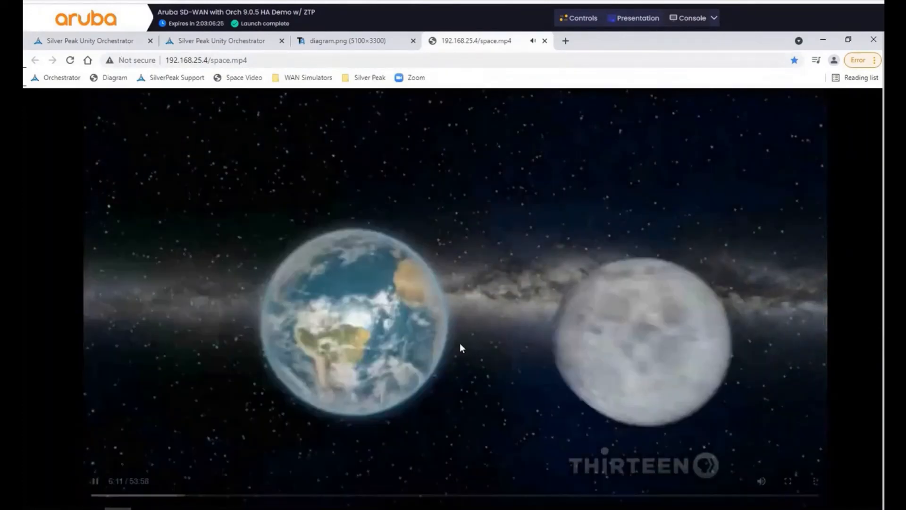
key("ctrl+1")
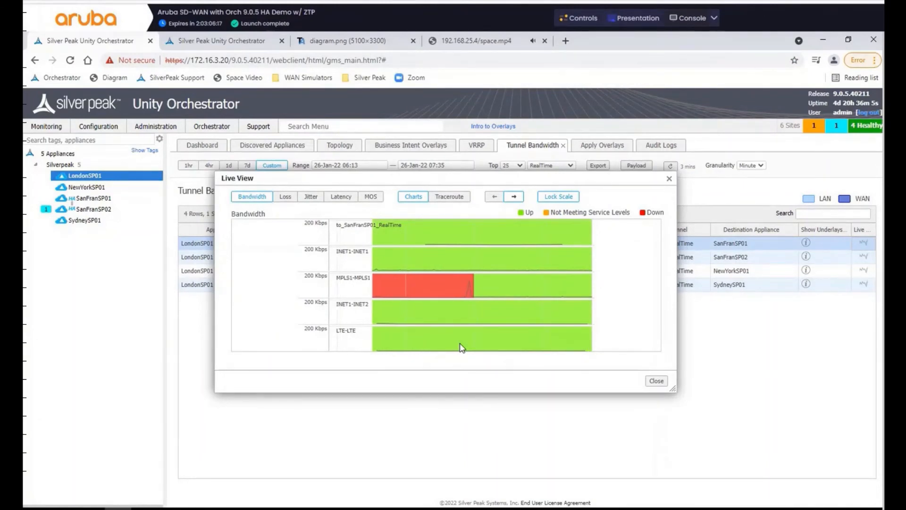
left_click(658, 384)
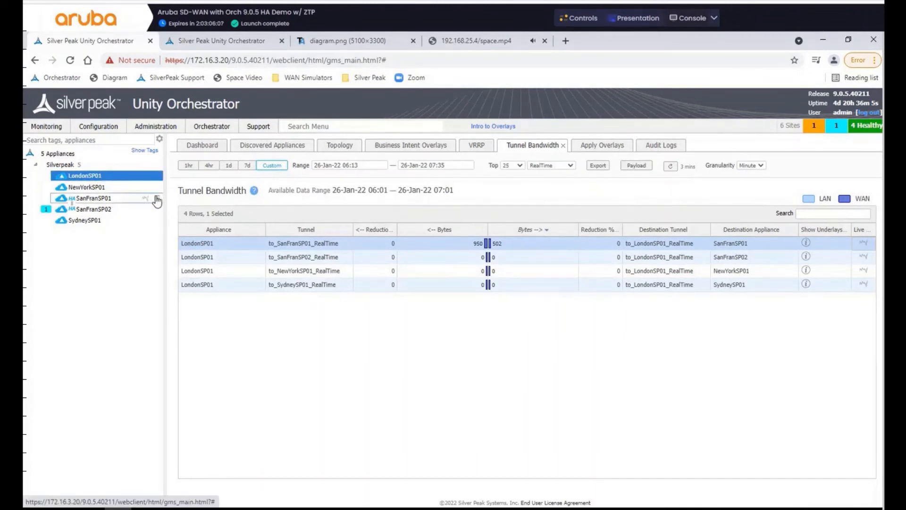
Review LondonSP01's deployment settings, including the MPLS1 firewall mode options and the total bandwidth calculation, and close them without applying changes.
mouse_move(151, 180)
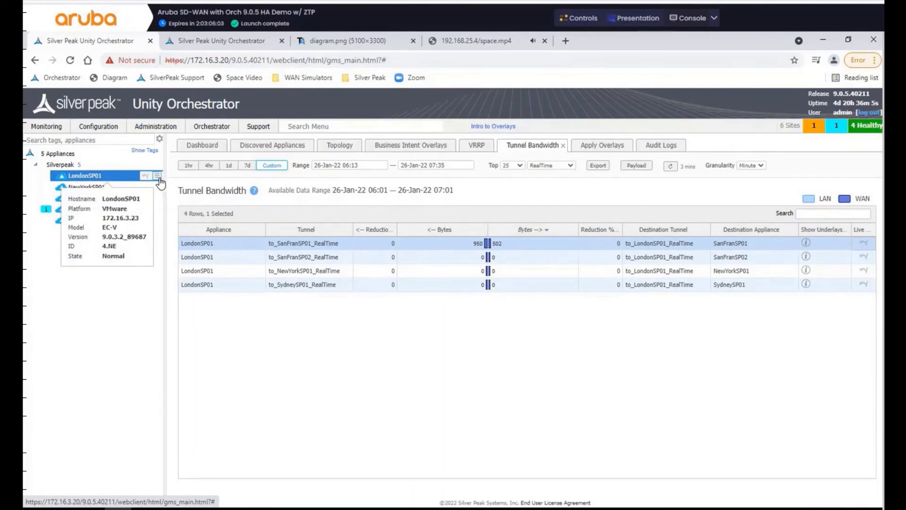
left_click(158, 177)
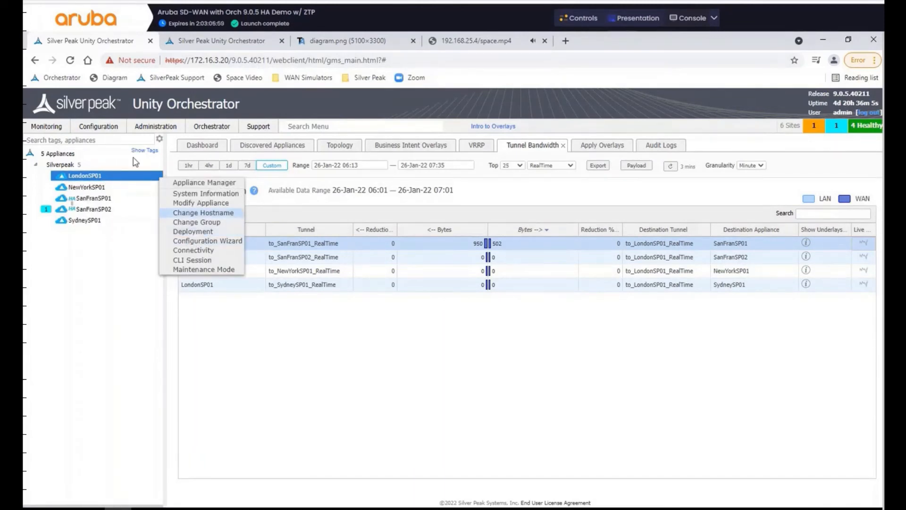
left_click(197, 232)
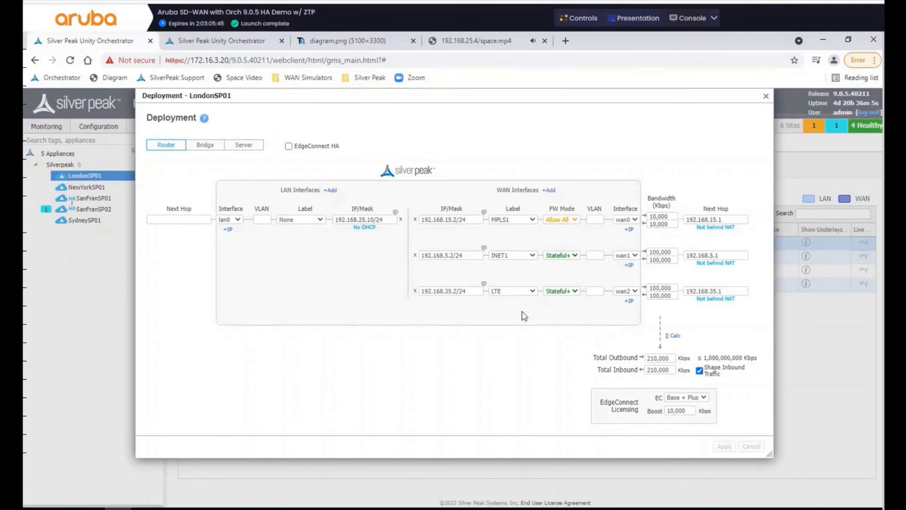
left_click(575, 220)
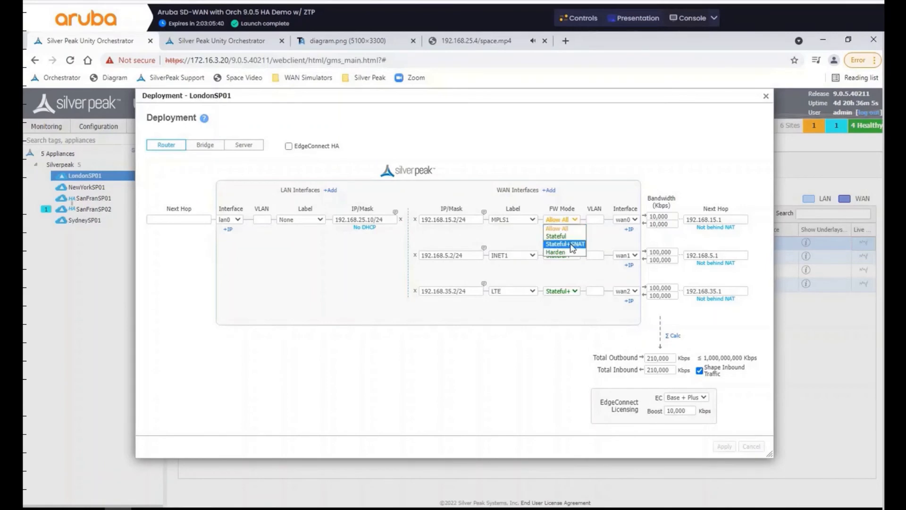
left_click(575, 221)
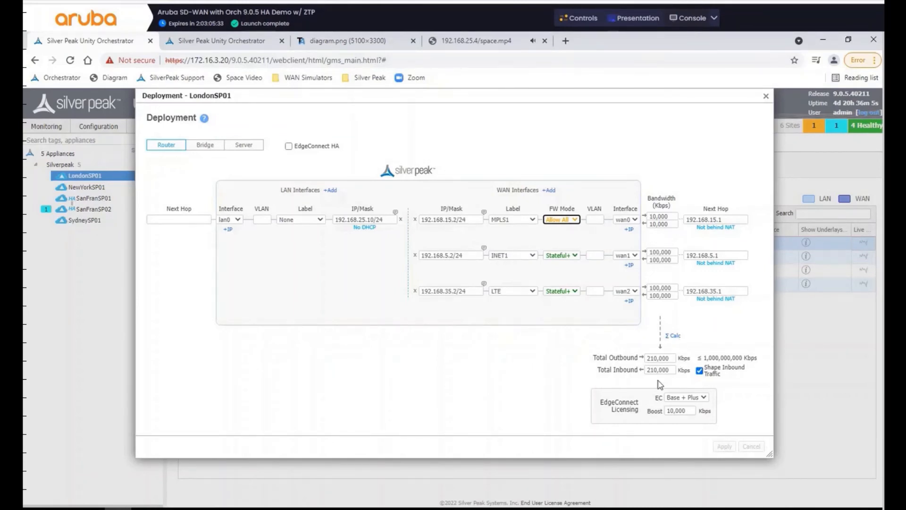
left_click(674, 335)
left_click(767, 97)
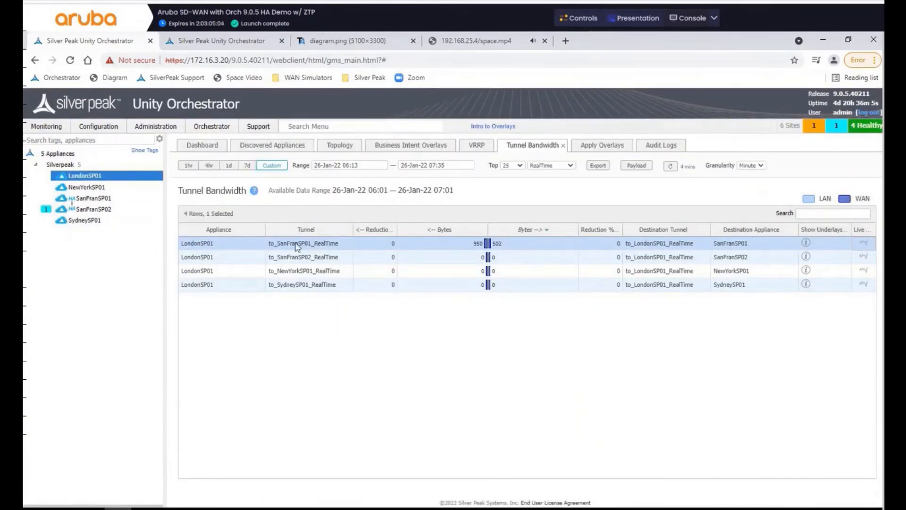
Check the space.mp4 stream and the RealTime overlay configuration, and return to the Tunnel Bandwidth report.
left_click(446, 43)
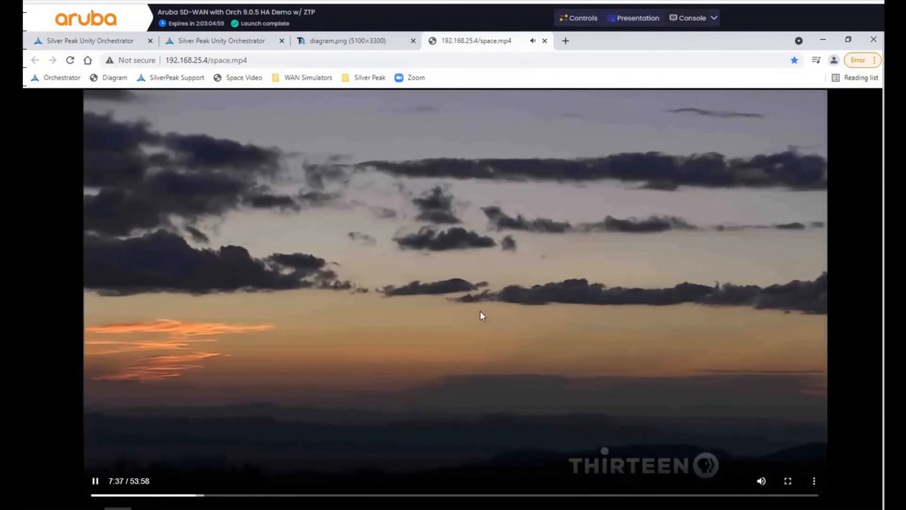
left_click(227, 41)
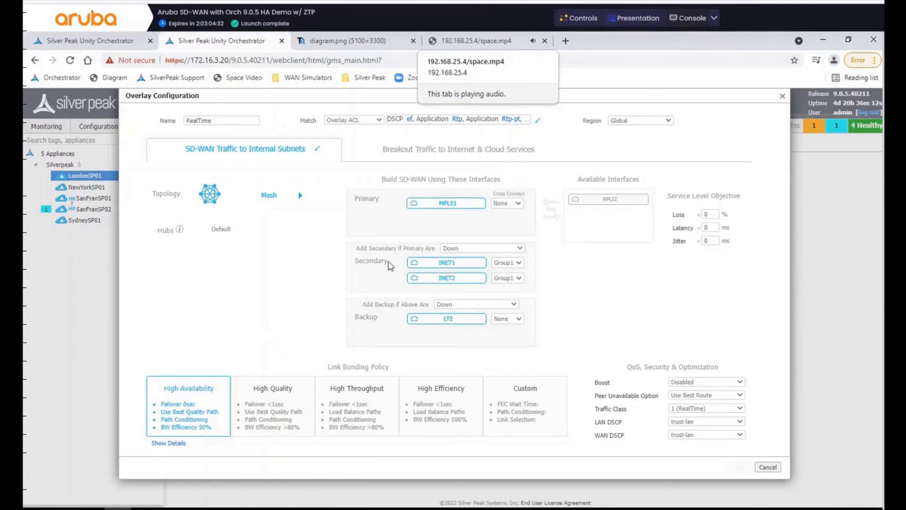
left_click(119, 43)
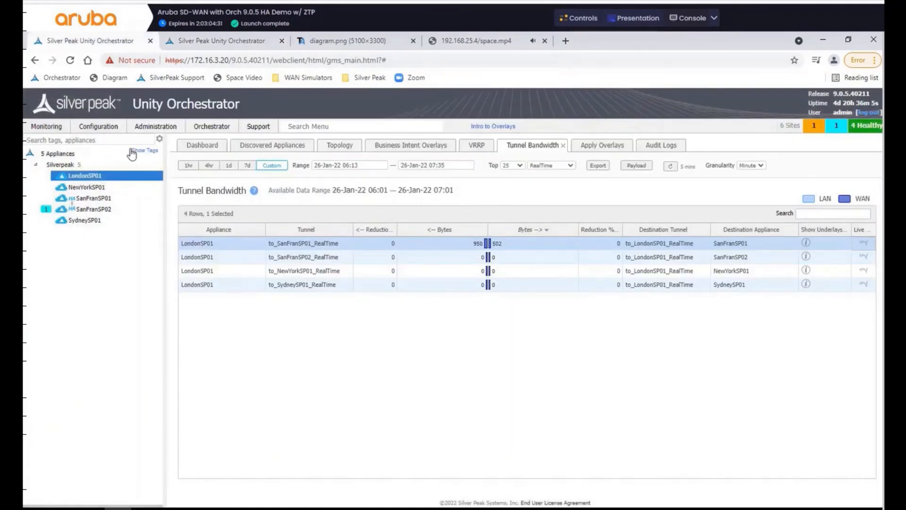
Open the configuration templates and review the System settings of the Default Template Group down to the Miscellaneous options.
left_click(99, 126)
left_click(152, 150)
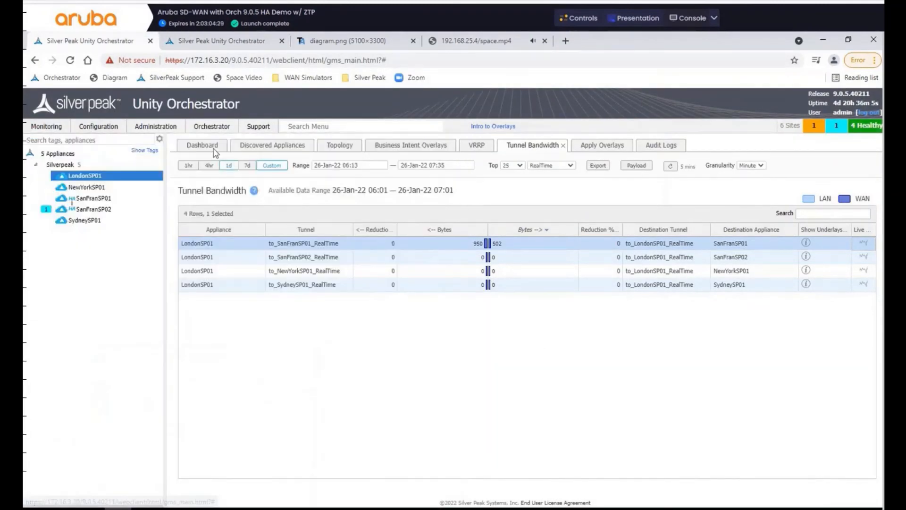
left_click(114, 132)
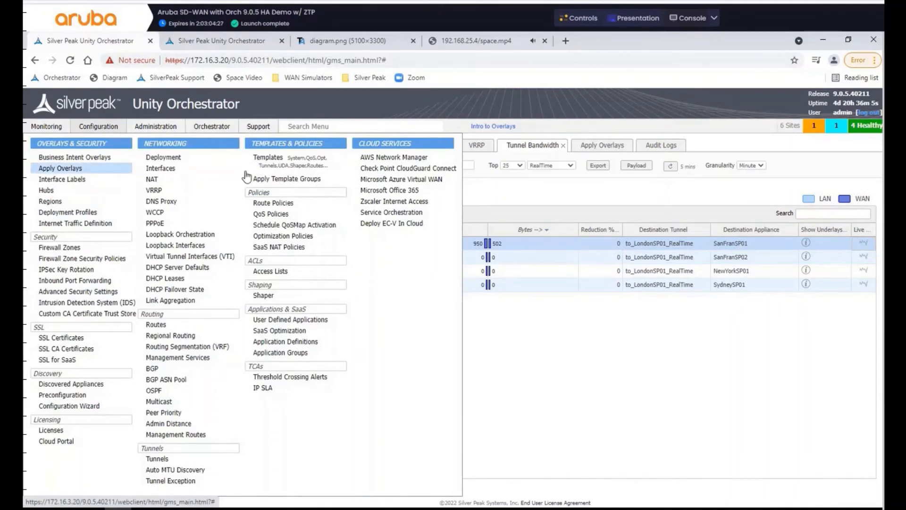
left_click(261, 164)
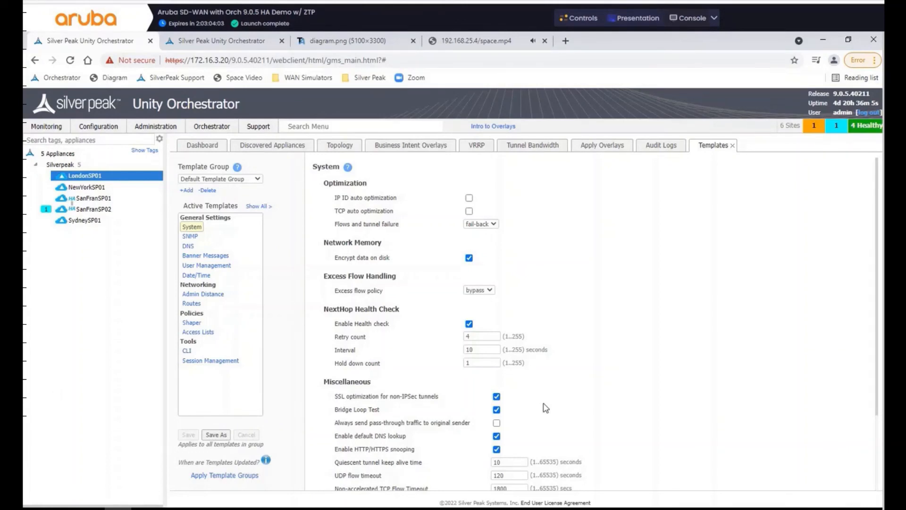
scroll(546, 409, "down", 3)
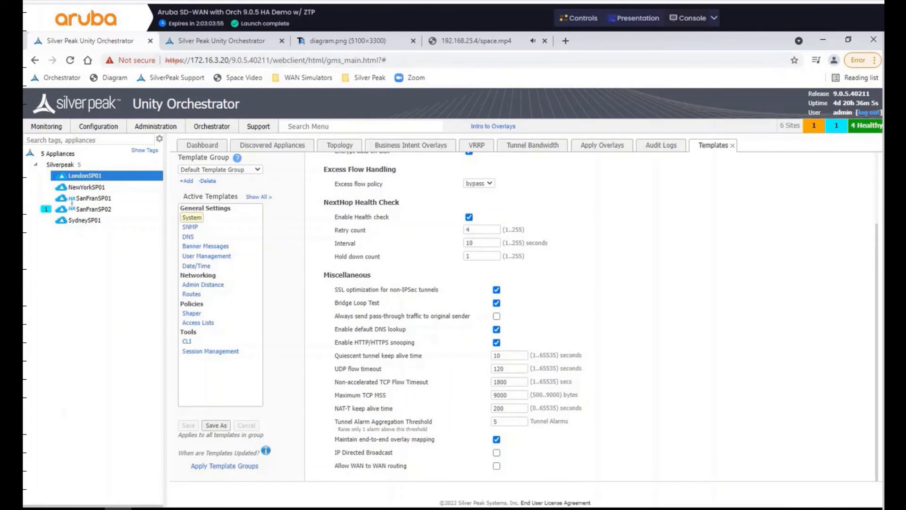
Look through the available configuration categories, including the cloud service integrations.
left_click(98, 126)
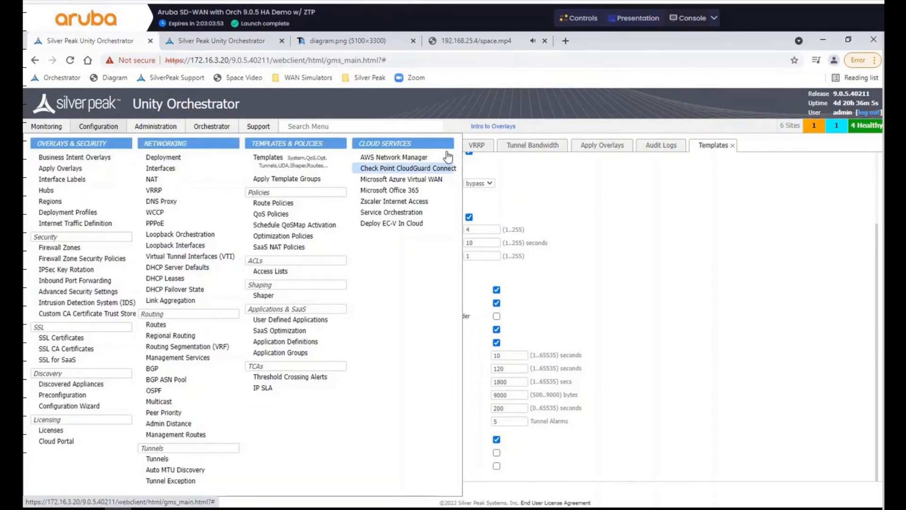